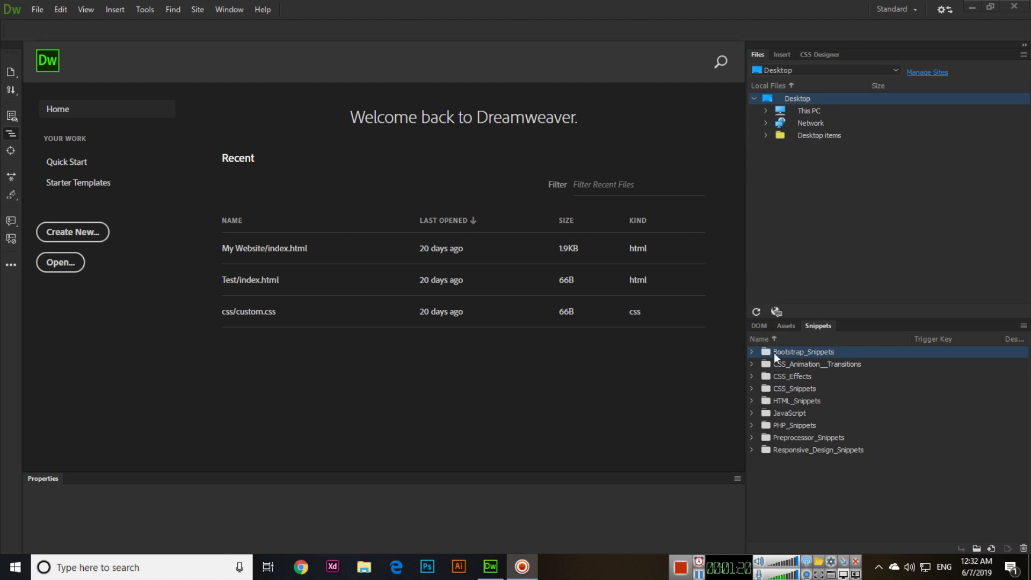
Look through the Insert and CSS Designer panels, then return to the Files panel
{"action": "left_click", "coordinate": [783, 55]}
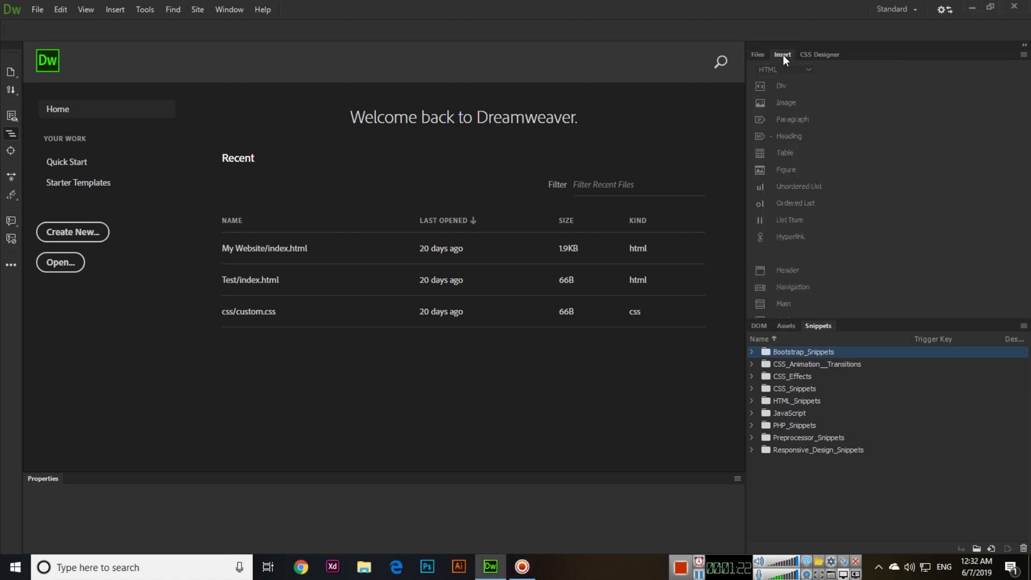
{"action": "left_click", "coordinate": [815, 56]}
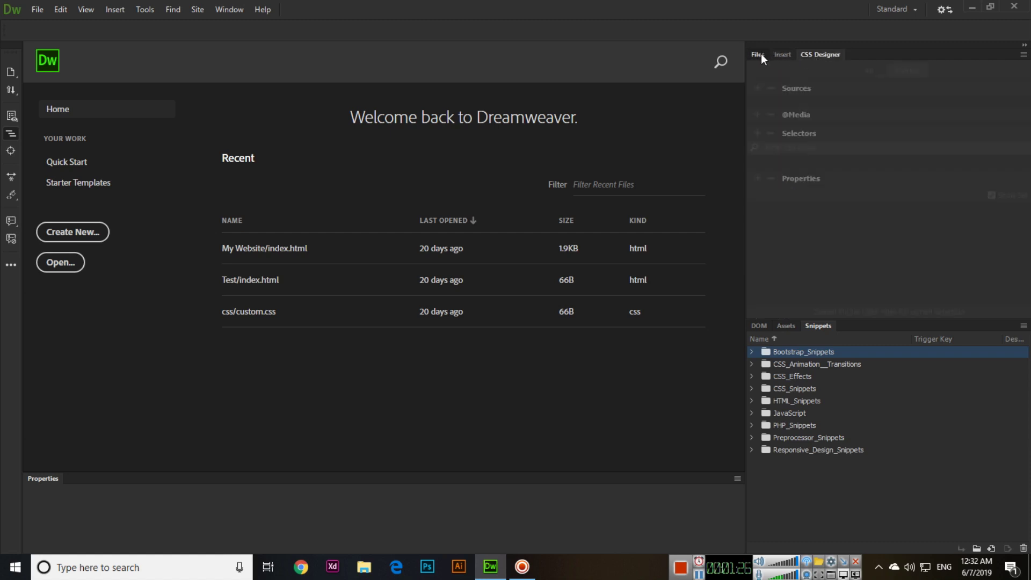
{"action": "left_click", "coordinate": [761, 54]}
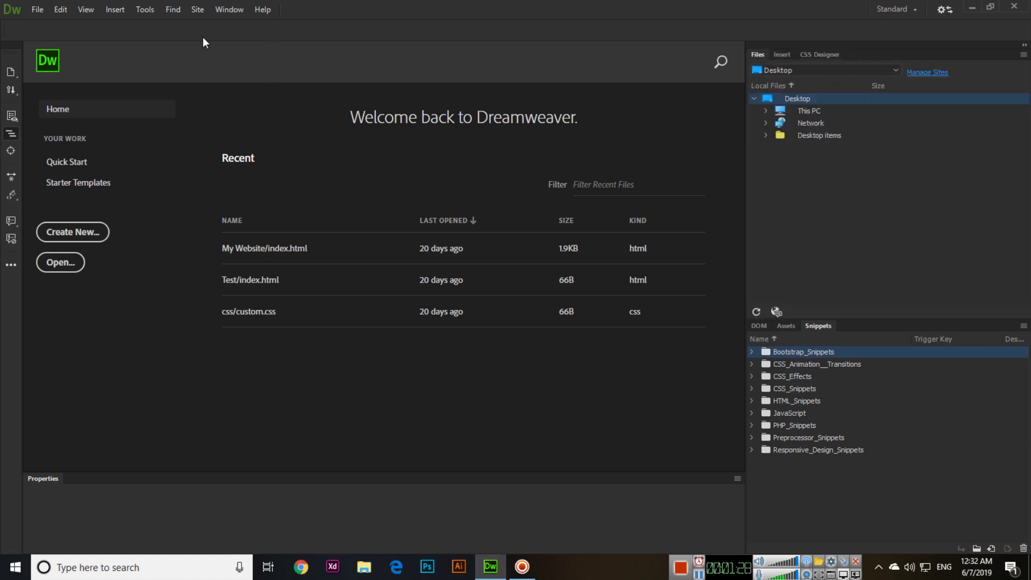
Open the Behaviors panel, close it again and review the list of available panels
{"action": "left_click", "coordinate": [230, 10]}
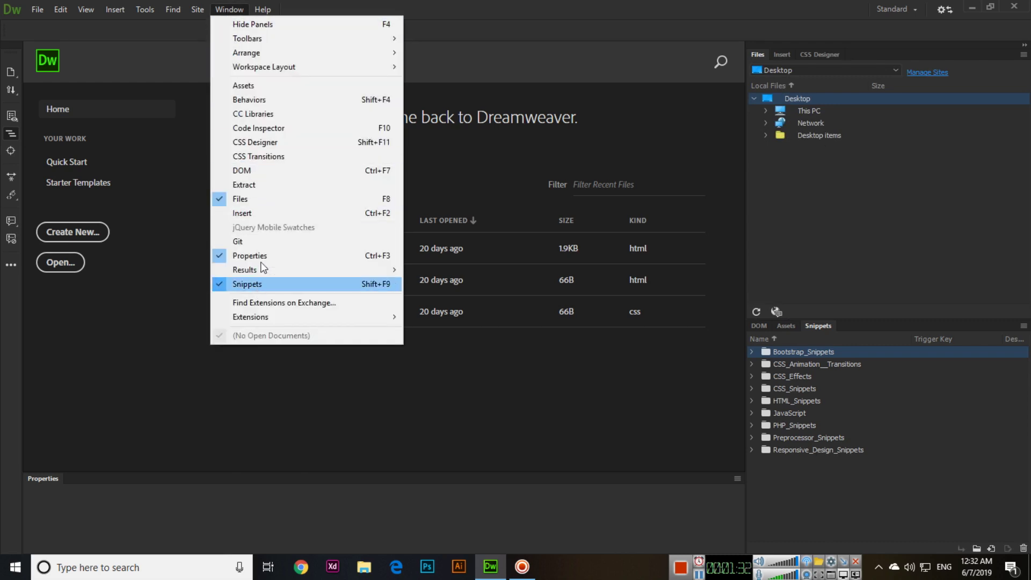
{"action": "mouse_move", "coordinate": [266, 73]}
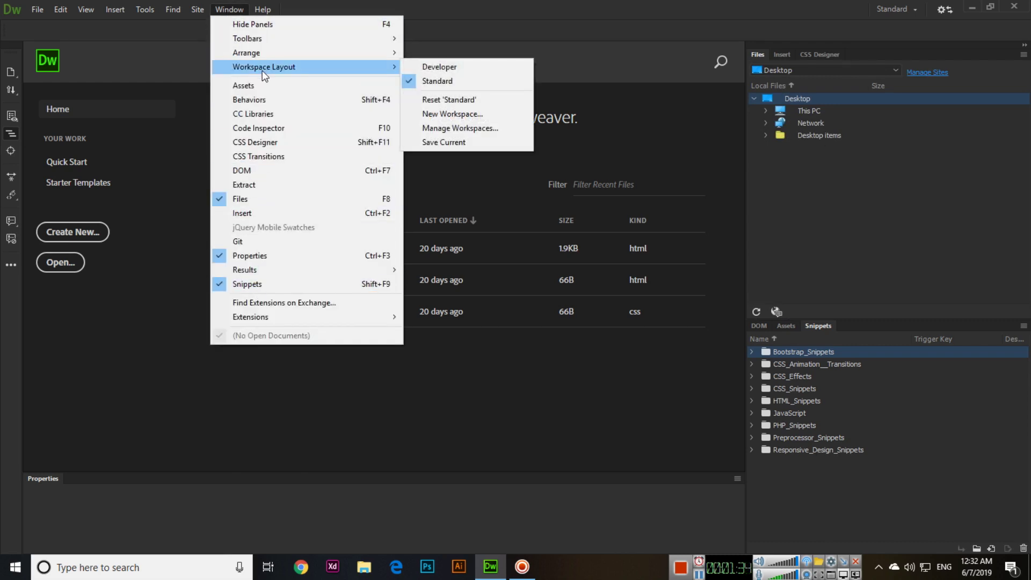
{"action": "left_click", "coordinate": [269, 100]}
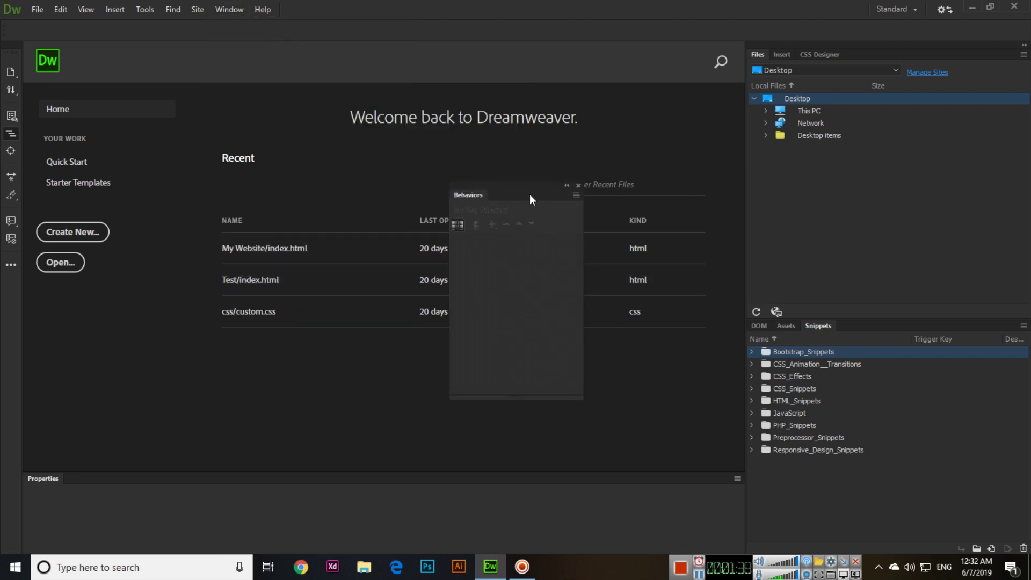
{"action": "left_click", "coordinate": [578, 186]}
{"action": "left_click", "coordinate": [230, 10]}
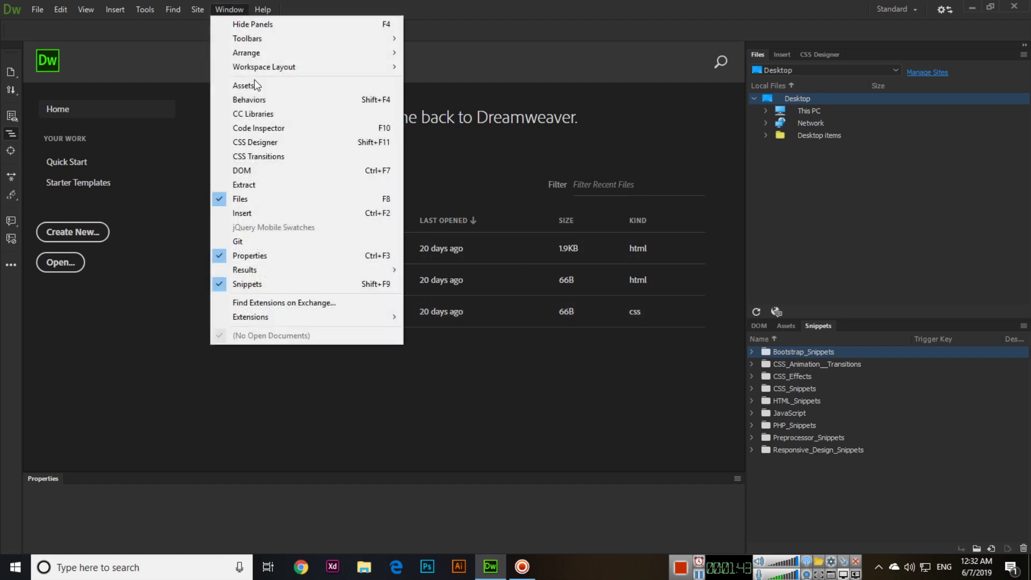
{"action": "left_click", "coordinate": [542, 3]}
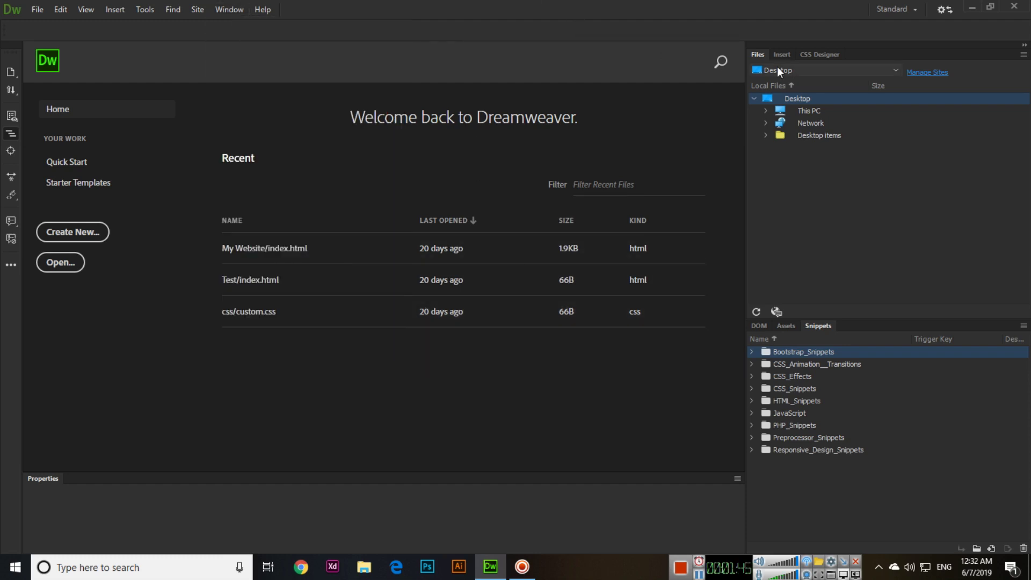
Switch the workspace layout to Developer and return it to Standard
{"action": "left_click", "coordinate": [909, 9]}
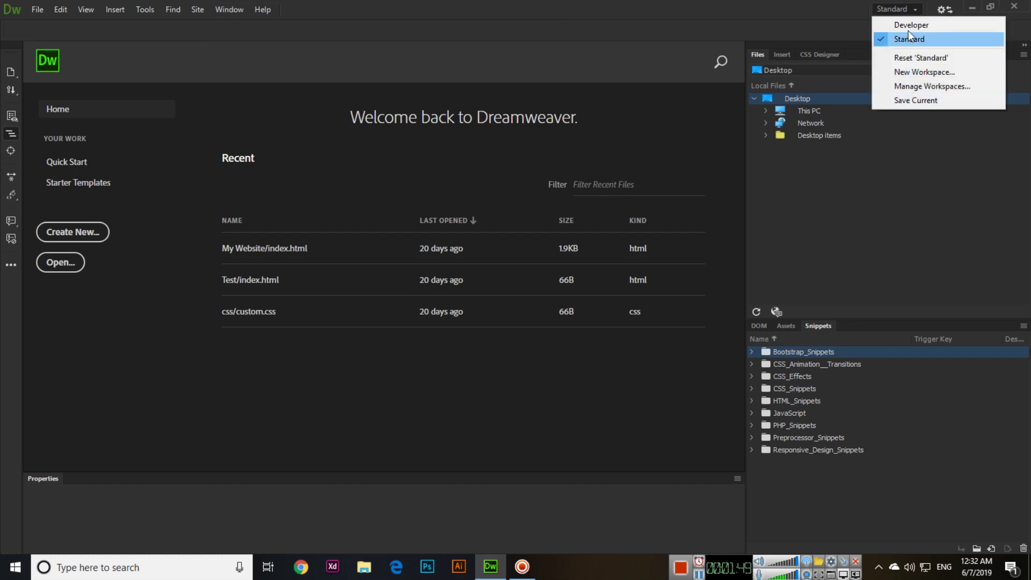
{"action": "left_click", "coordinate": [908, 25]}
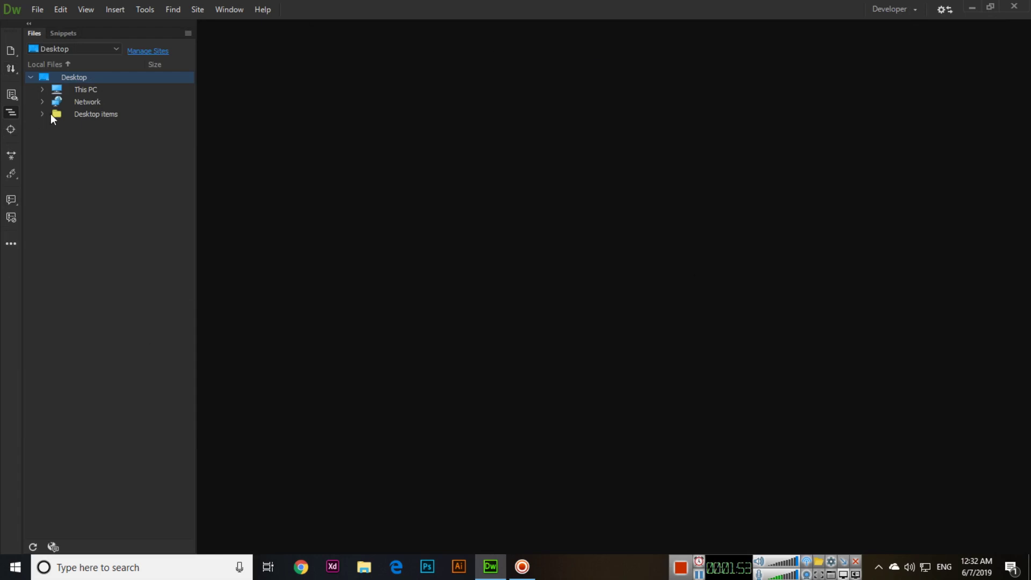
{"action": "left_click", "coordinate": [904, 11]}
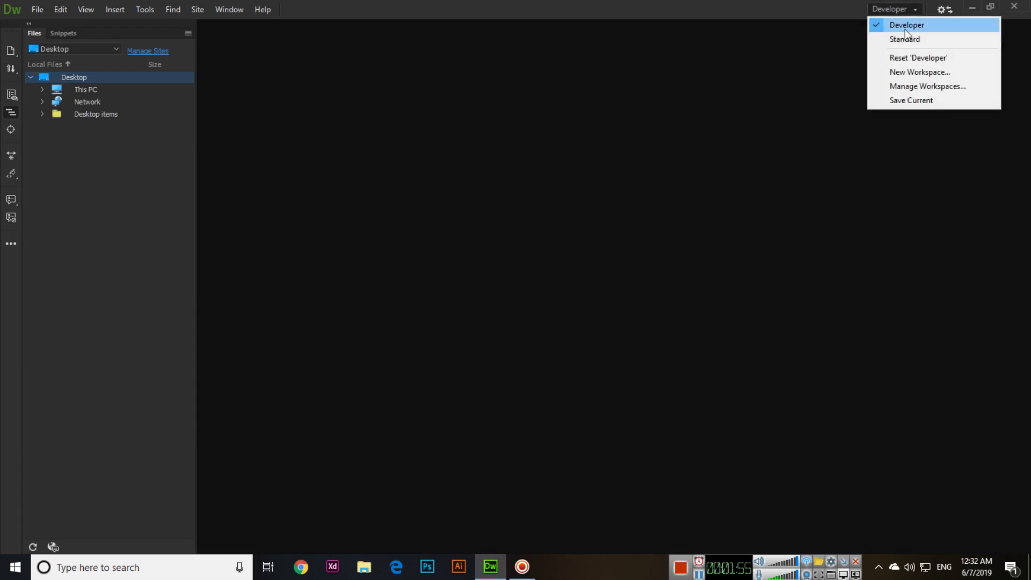
{"action": "left_click", "coordinate": [905, 39]}
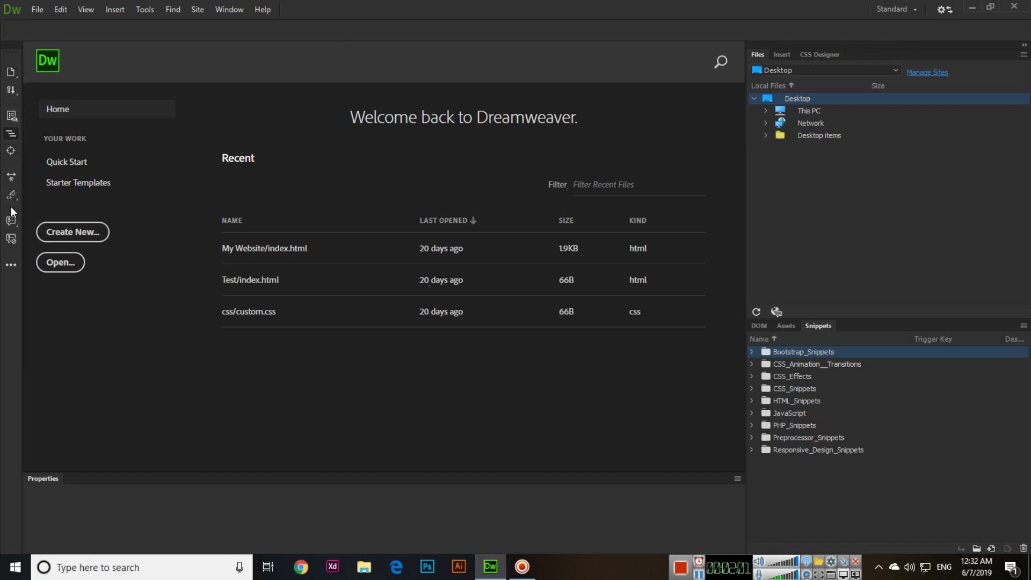
Close the Properties panel and bring it back into the workspace
{"action": "left_click", "coordinate": [13, 76]}
{"action": "left_click", "coordinate": [22, 107]}
{"action": "left_click", "coordinate": [737, 480]}
{"action": "left_click", "coordinate": [778, 498]}
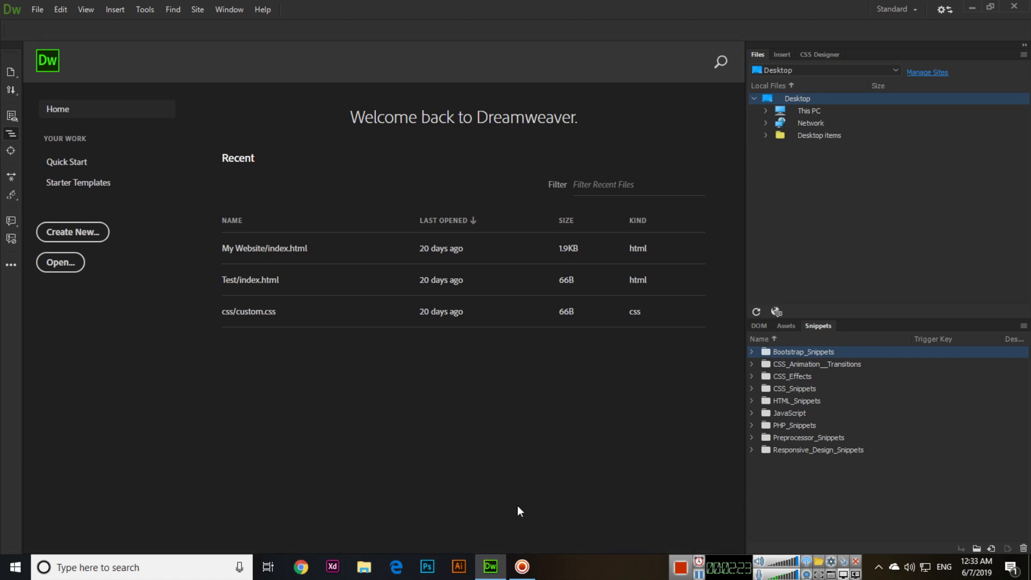
{"action": "left_click", "coordinate": [226, 10]}
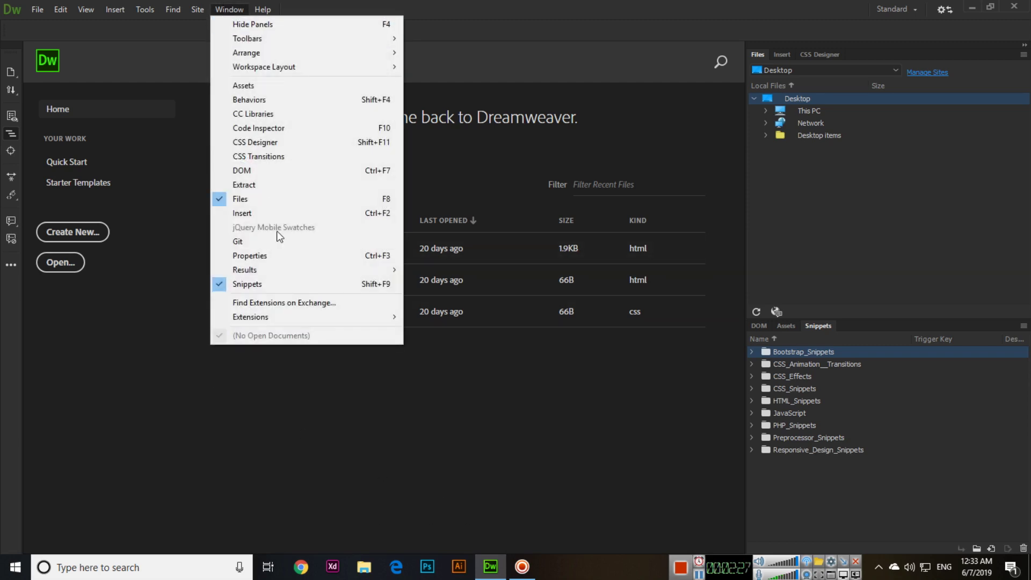
{"action": "left_click", "coordinate": [530, 1]}
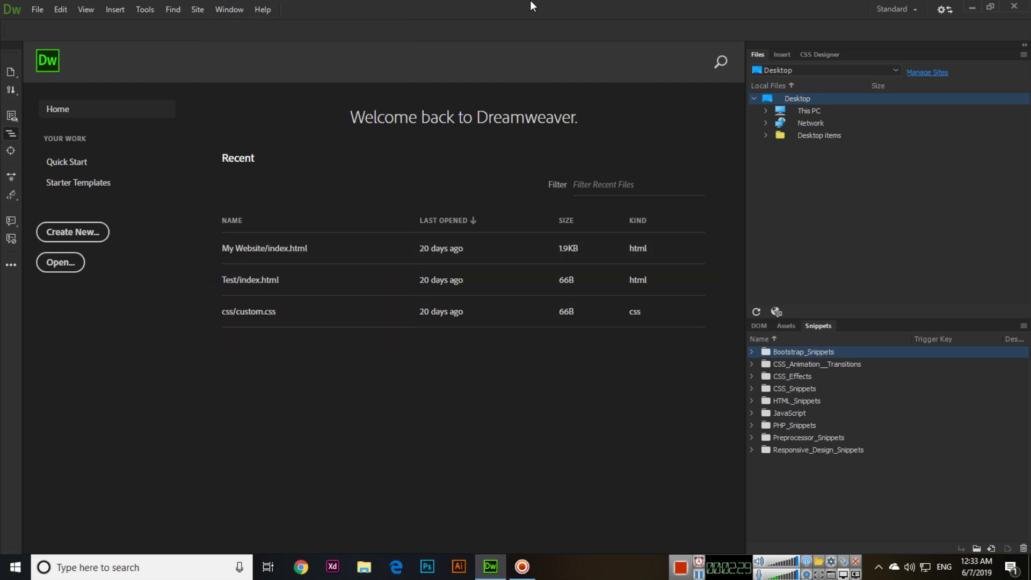
{"action": "key", "text": "ctrl+F3"}
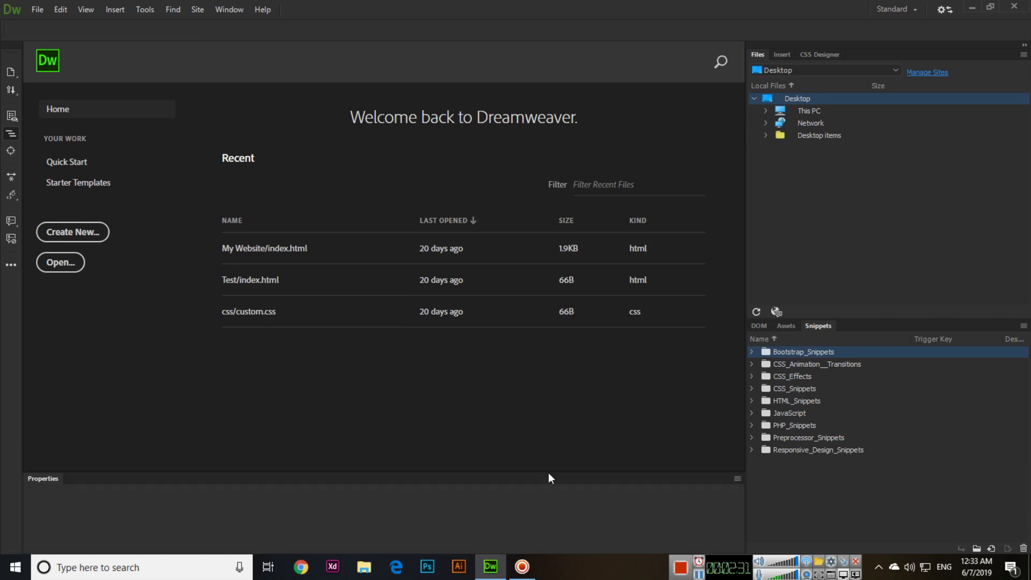
Float the Properties panel over the start screen and dock it again beneath that area
{"action": "left_click_drag", "start_coordinate": [391, 481], "coordinate": [452, 360]}
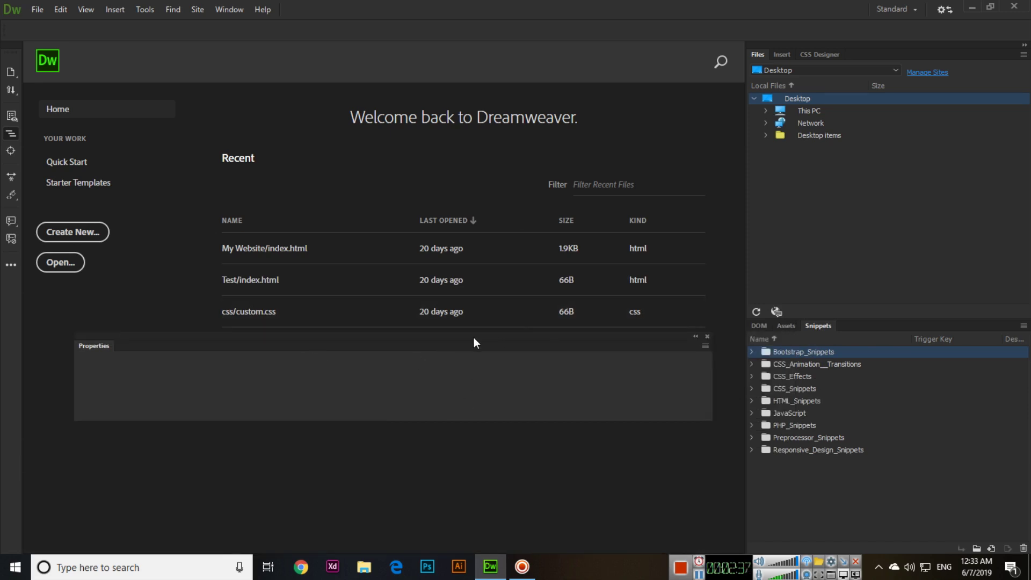
{"action": "left_click_drag", "start_coordinate": [469, 339], "coordinate": [457, 548]}
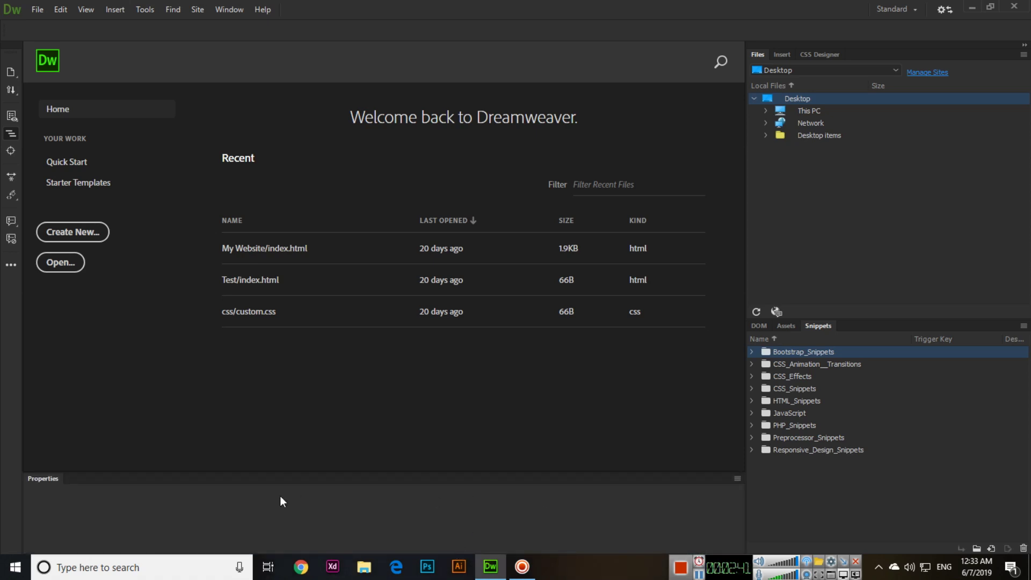
Undock the Insert panel from its group and dock it as a horizontal bar above the start screen
{"action": "left_click", "coordinate": [786, 54]}
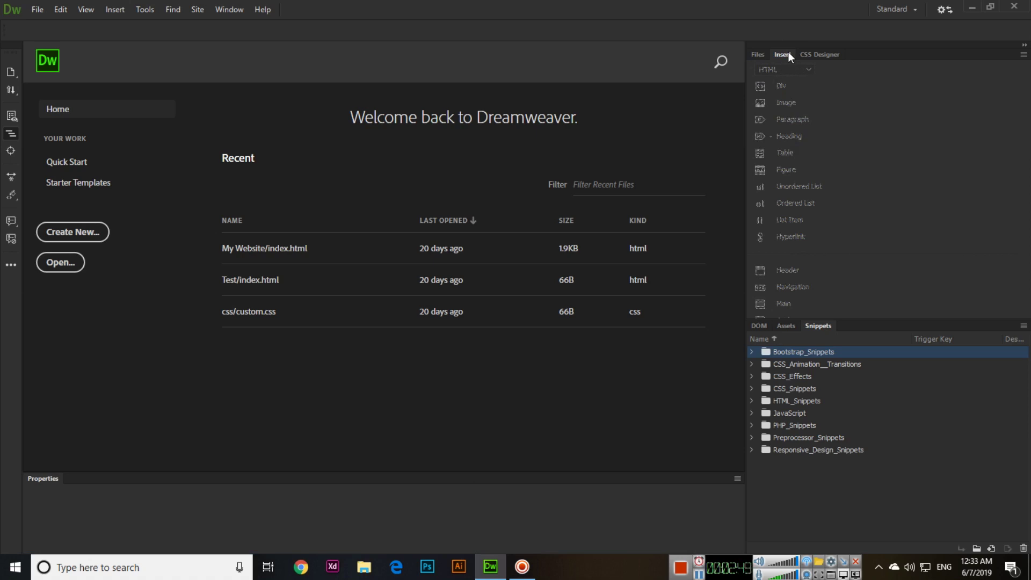
{"action": "left_click_drag", "start_coordinate": [786, 55], "coordinate": [211, 49]}
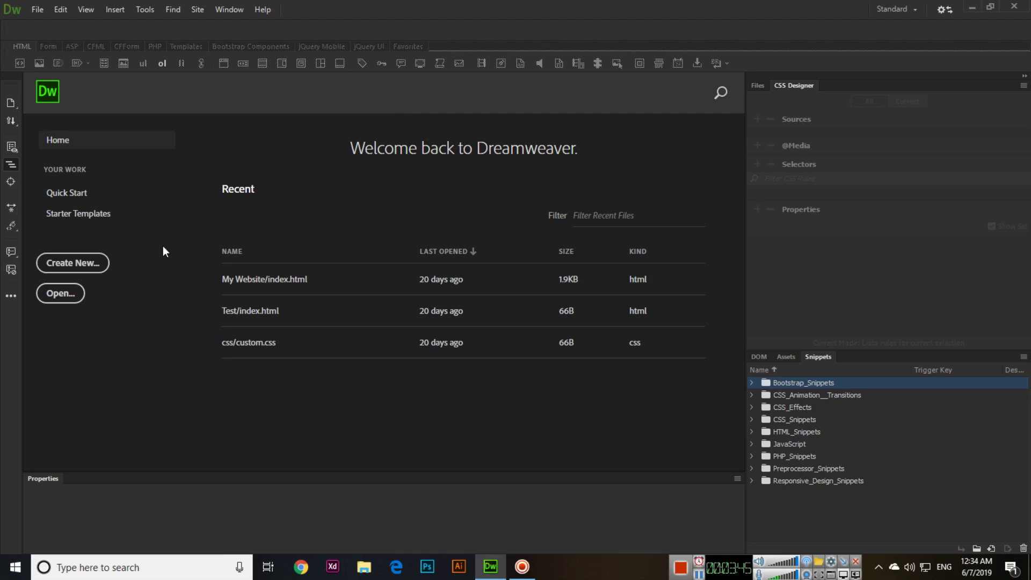
Browse the Starter Templates and the Quick Start document types on the start screen
{"action": "left_click", "coordinate": [97, 217]}
{"action": "scroll", "coordinate": [413, 272], "scroll_direction": "down", "scroll_amount": 5}
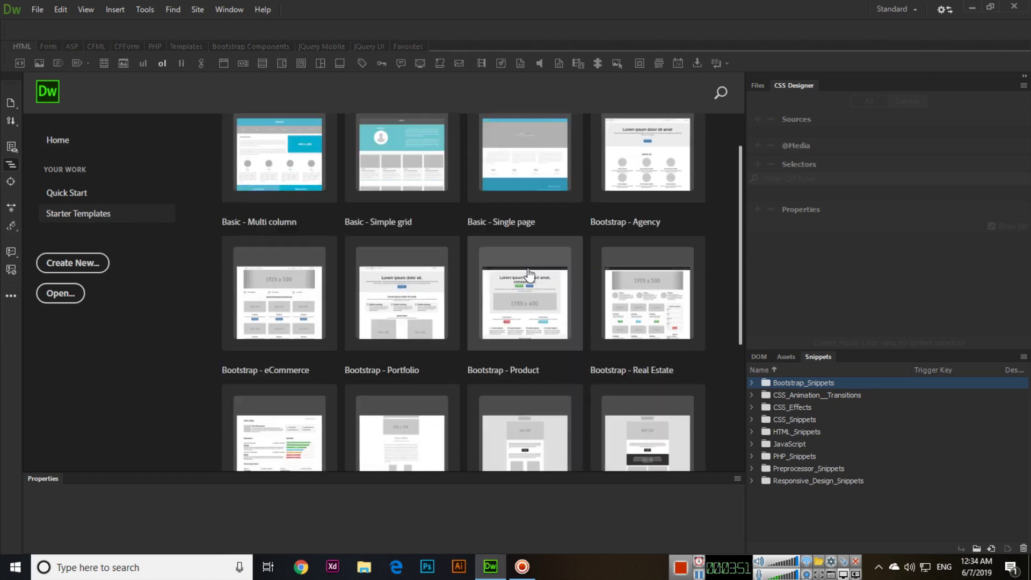
{"action": "scroll", "coordinate": [310, 360], "scroll_direction": "up", "scroll_amount": 5}
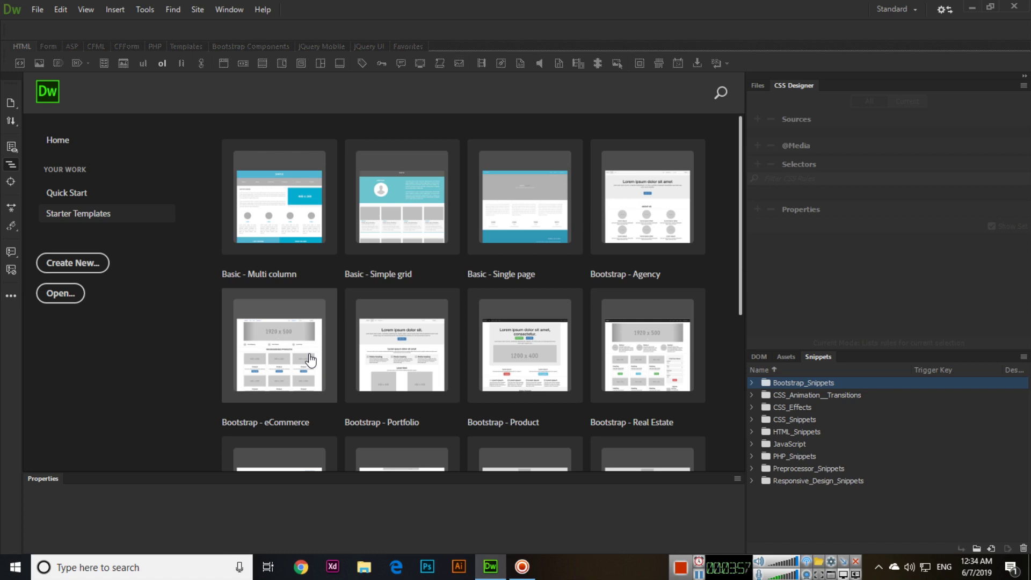
{"action": "scroll", "coordinate": [310, 360], "scroll_direction": "down", "scroll_amount": 5}
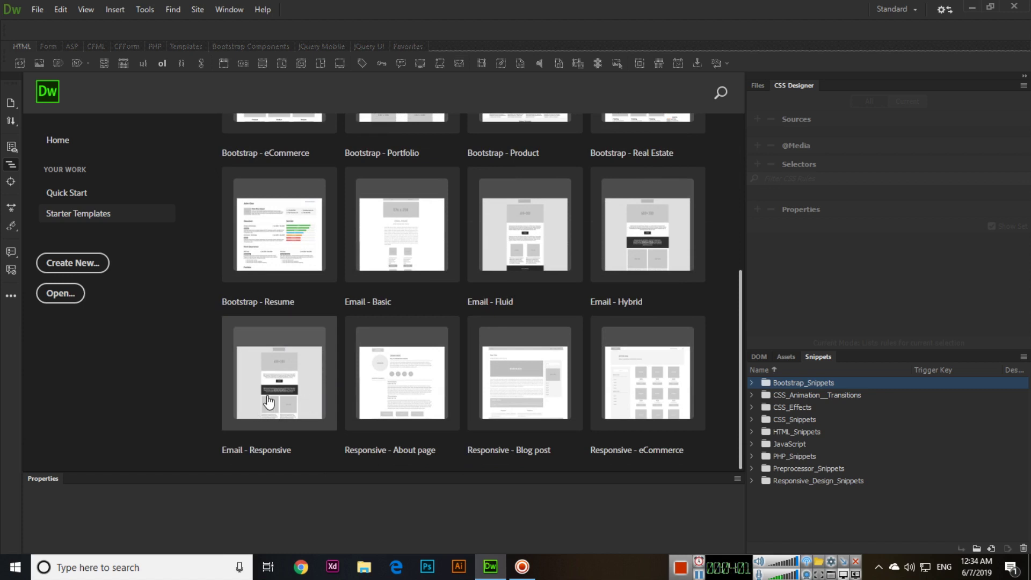
{"action": "scroll", "coordinate": [295, 370], "scroll_direction": "up", "scroll_amount": 5}
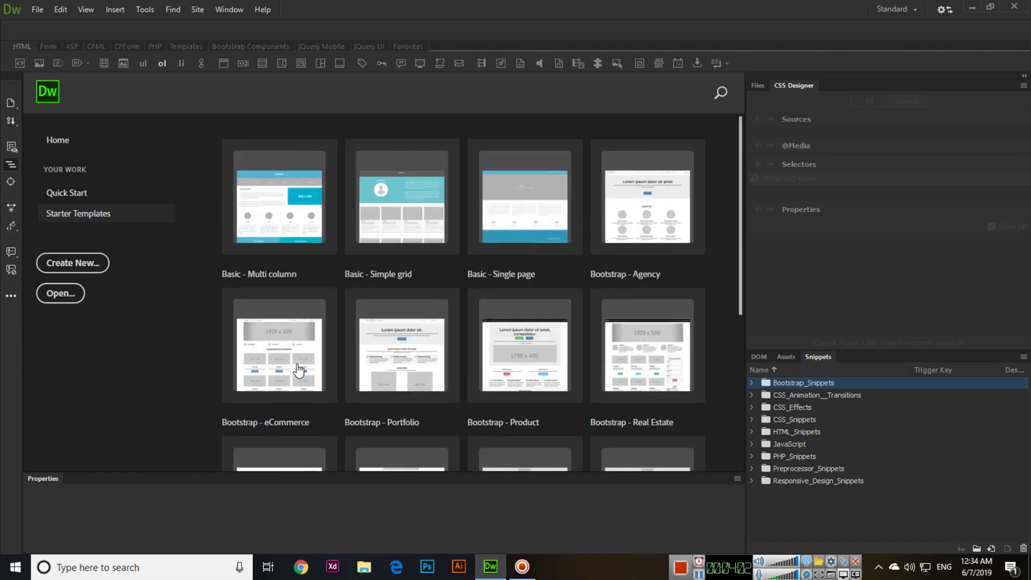
{"action": "left_click", "coordinate": [101, 200]}
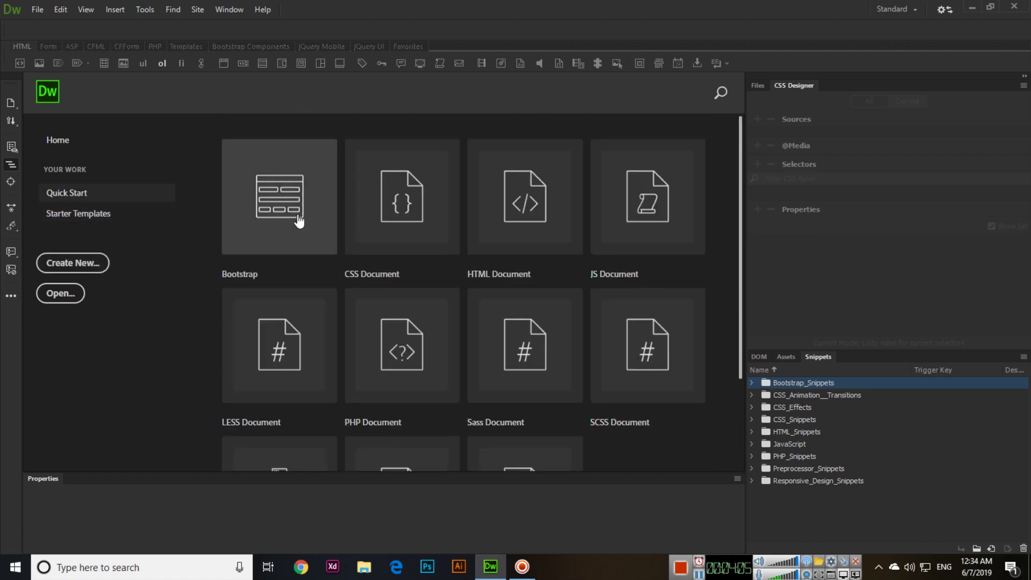
{"action": "scroll", "coordinate": [276, 368], "scroll_direction": "down", "scroll_amount": 2}
{"action": "scroll", "coordinate": [249, 354], "scroll_direction": "up", "scroll_amount": 2}
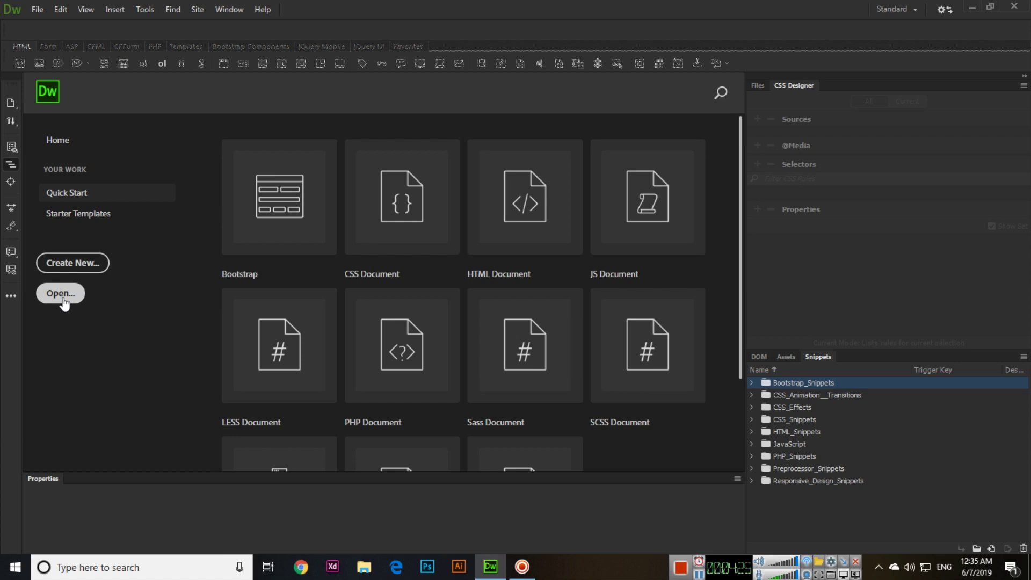
Start the setup of a new site
{"action": "left_click", "coordinate": [193, 11]}
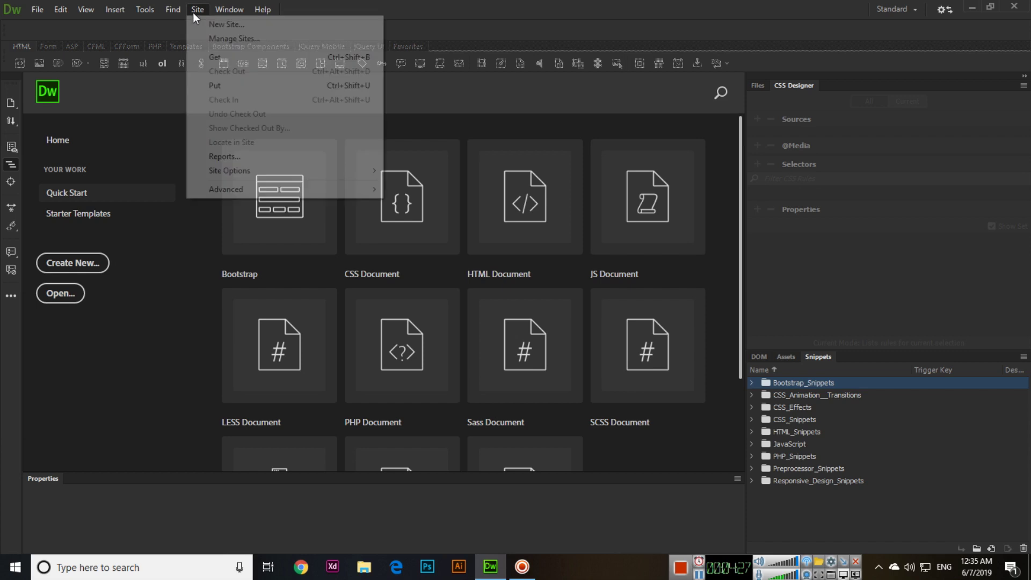
{"action": "left_click", "coordinate": [256, 26]}
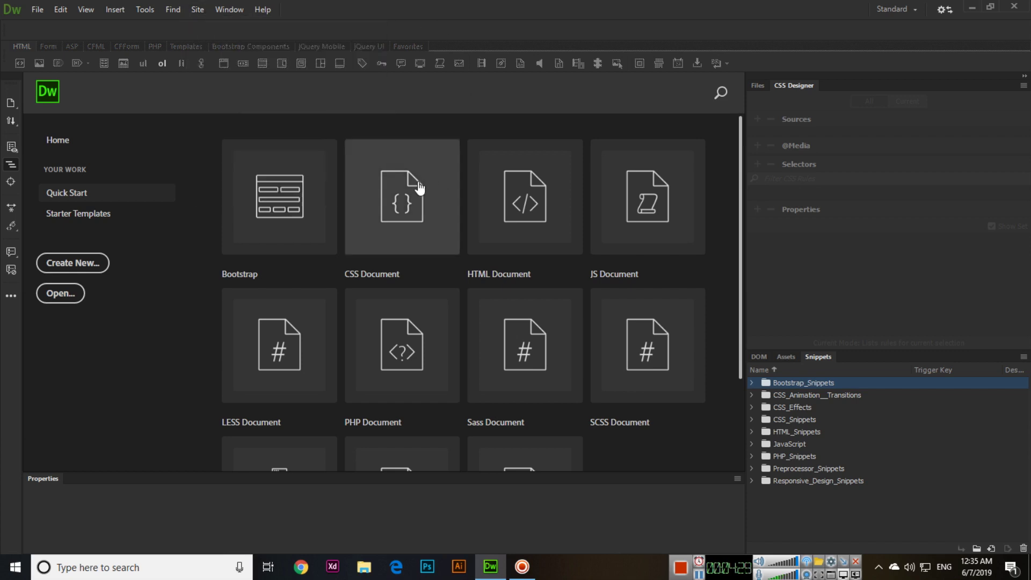